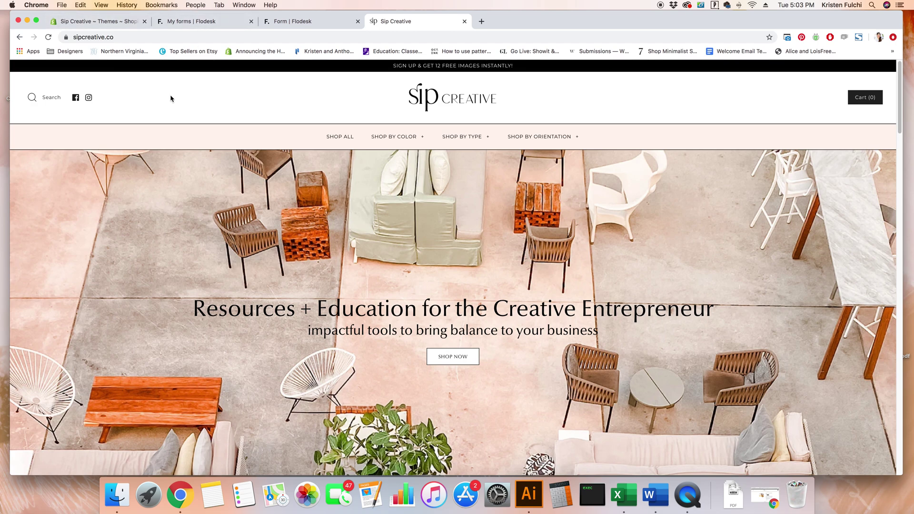
- Browse the Flodesk templates for a new form, then open the design of the existing "Snag 12 stock photos" popup form
click(213, 22)
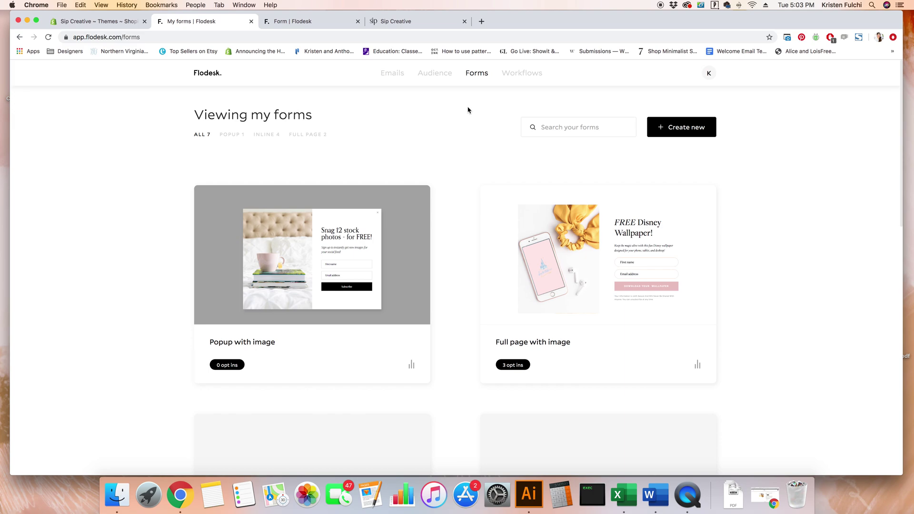
click(677, 127)
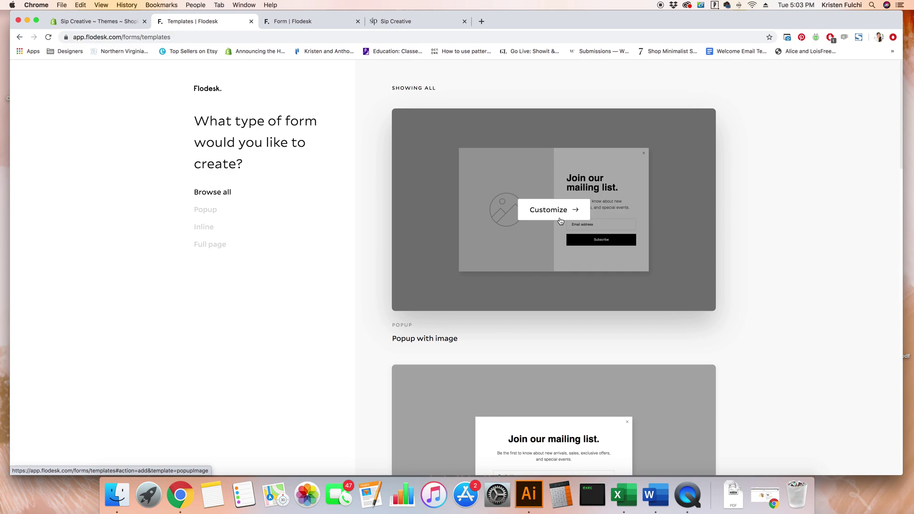
click(293, 22)
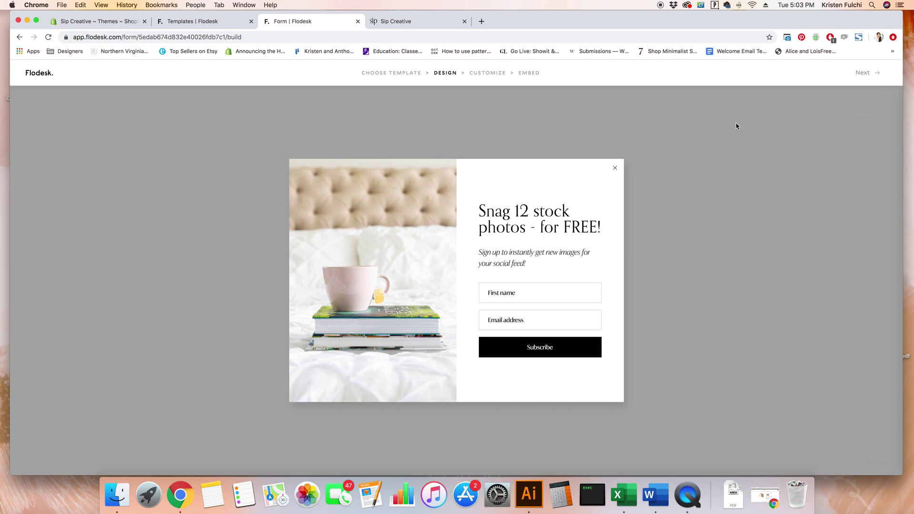
- Keep the popup form's customization choices, including no double opt-in and a 5-second display delay, and copy its header embed code
click(866, 73)
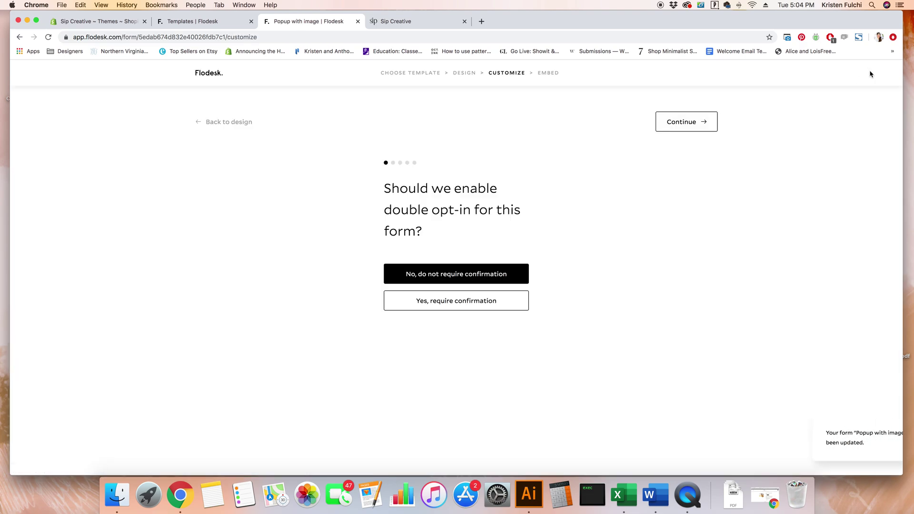
click(672, 120)
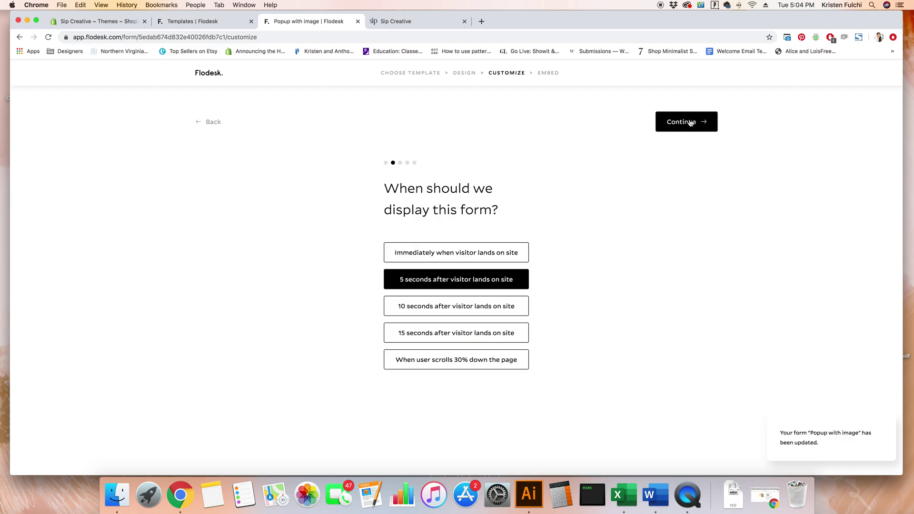
click(690, 123)
click(690, 123)
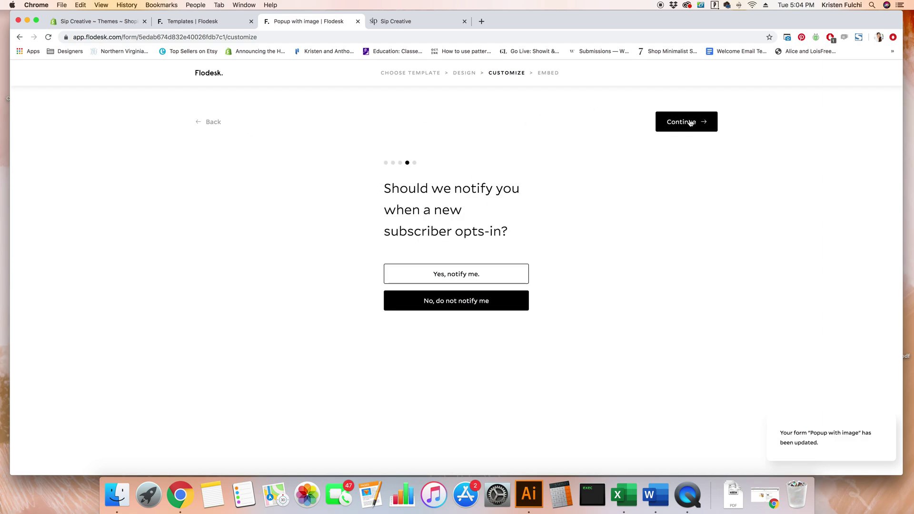
click(690, 123)
click(690, 123)
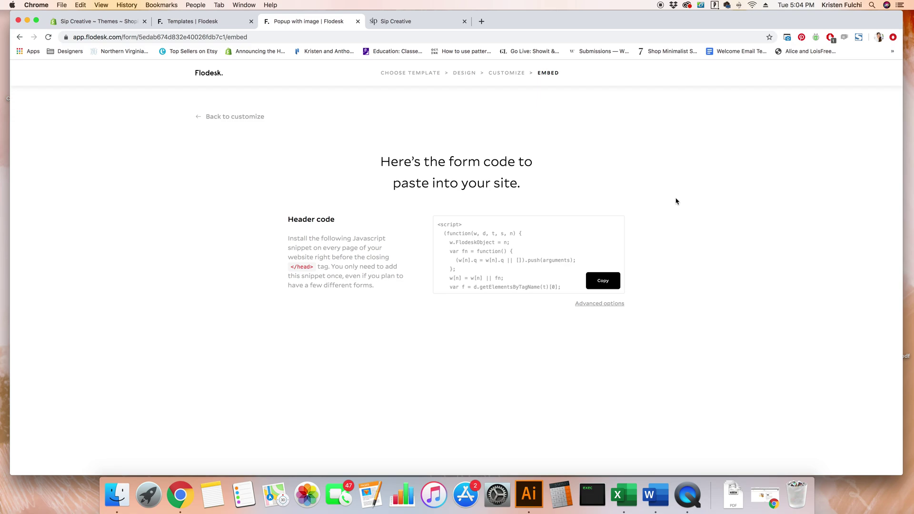
click(609, 284)
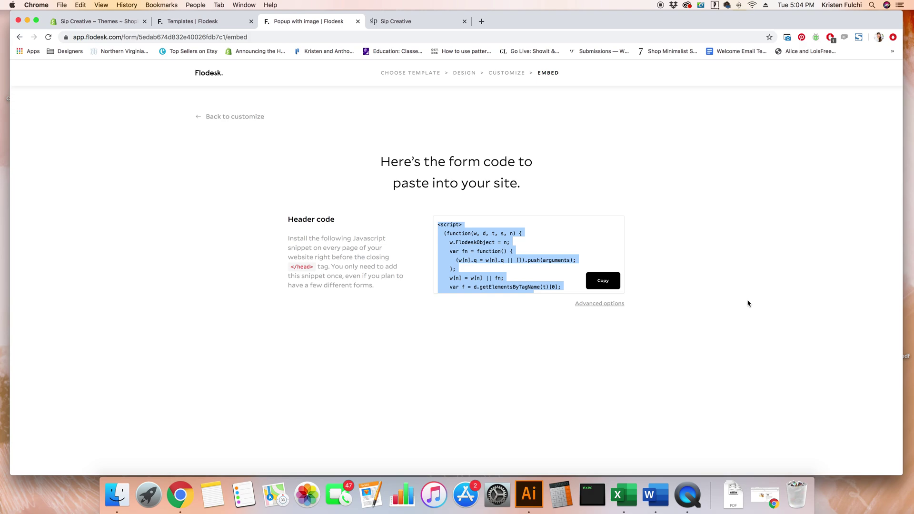
- Switch to the Shopify admin and open theme.liquid in the code editor of the live theme, Copy of Symmetry
click(74, 23)
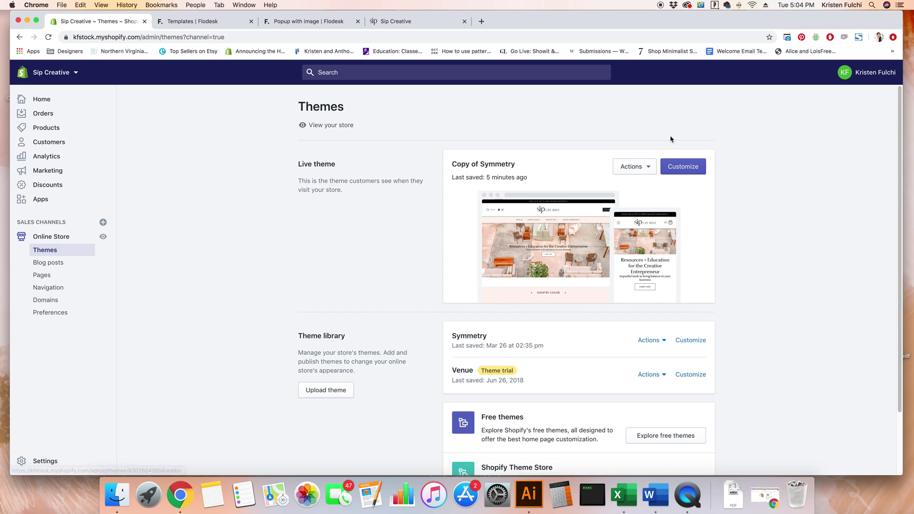
click(650, 170)
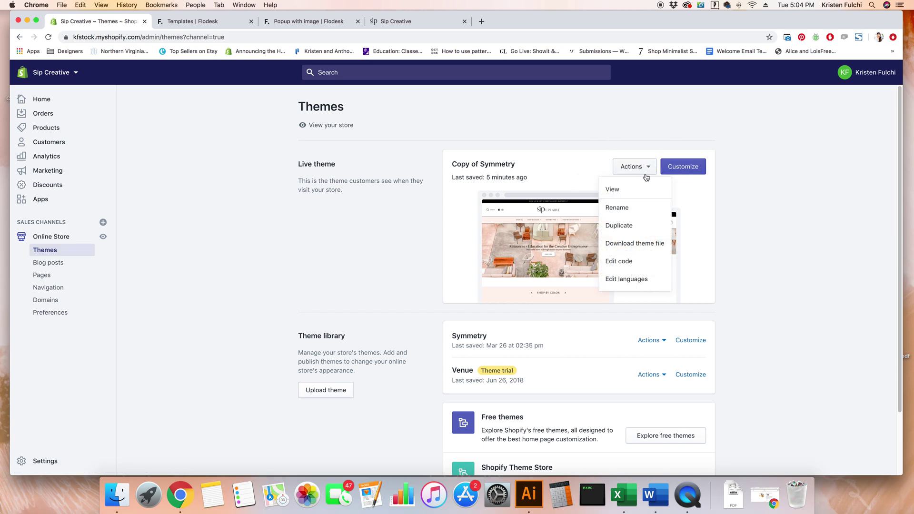
click(623, 264)
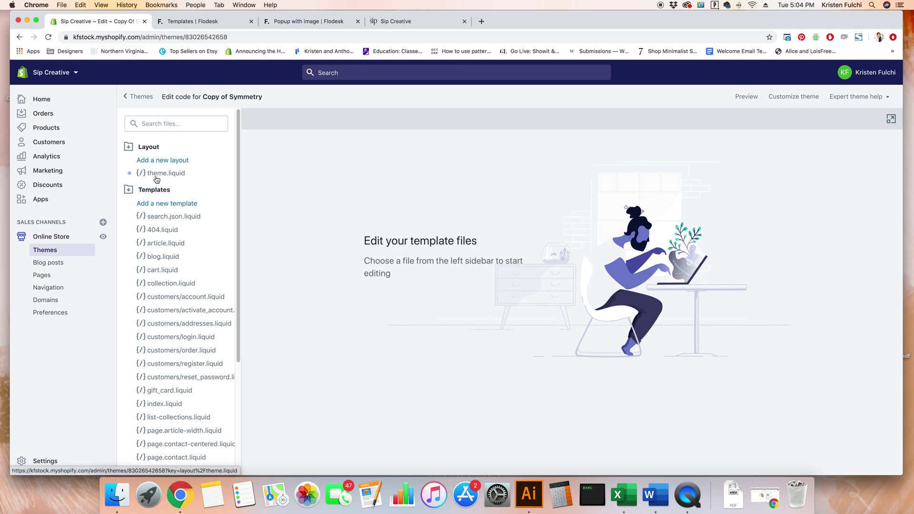
click(182, 175)
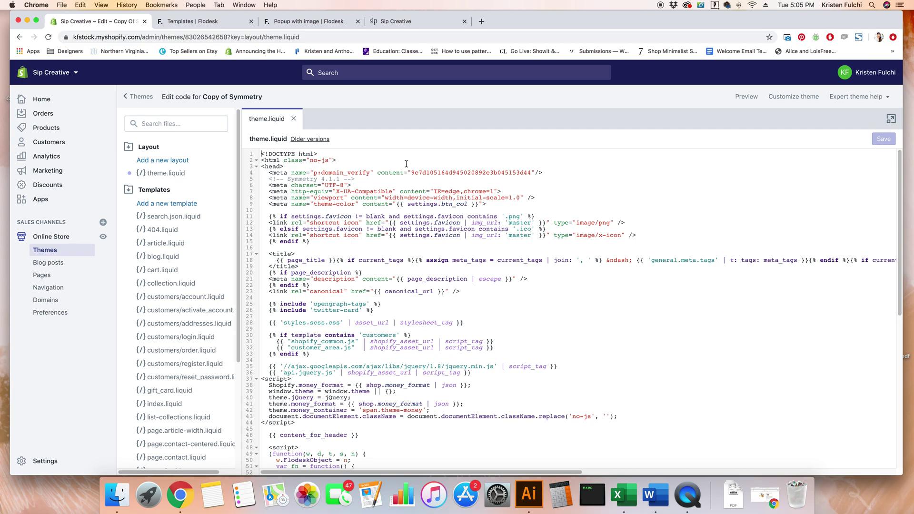
- Locate the opening and closing head tags in theme.liquid and the existing Flodesk script just before </head>
drag(284, 166, 260, 166)
click(291, 167)
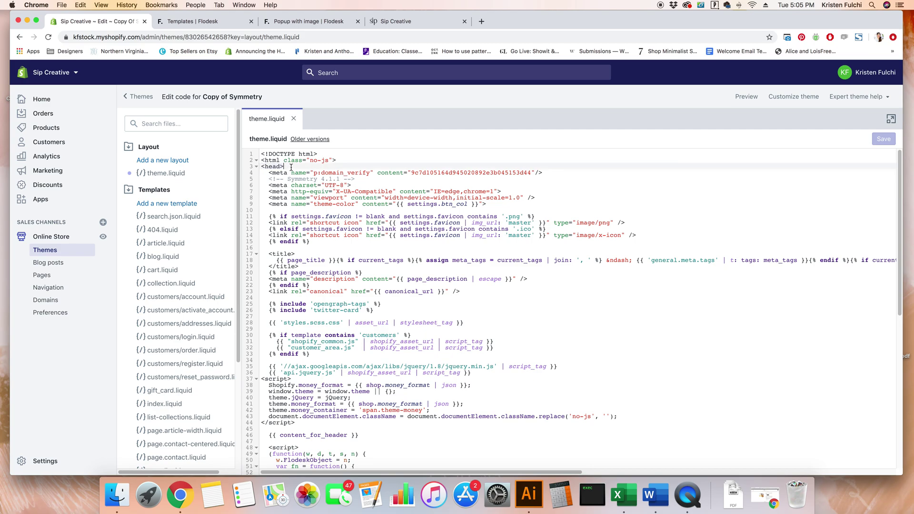
scroll(292, 177, down, 5)
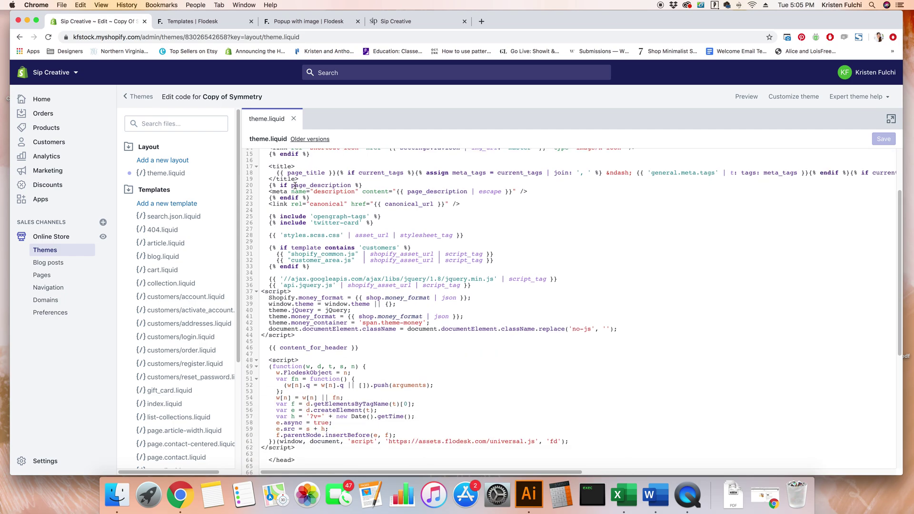
scroll(295, 186, down, 10)
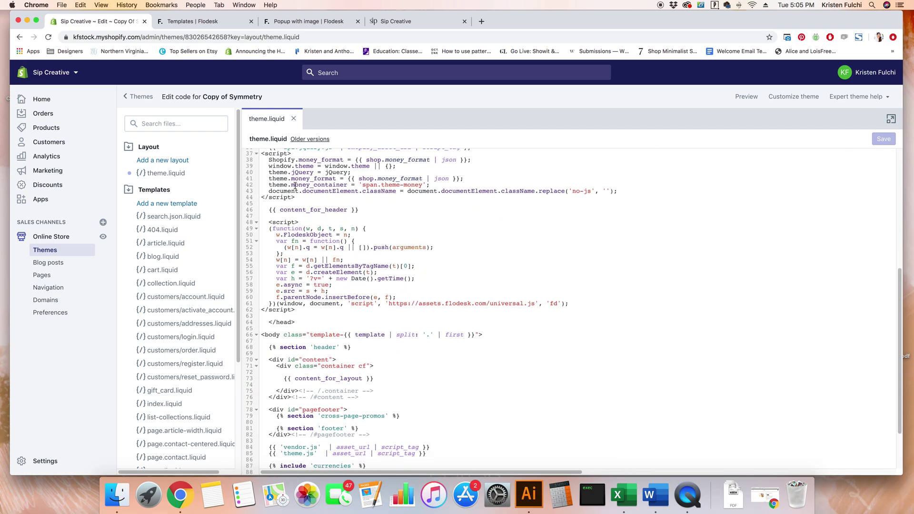
scroll(295, 186, down, 2)
click(304, 290)
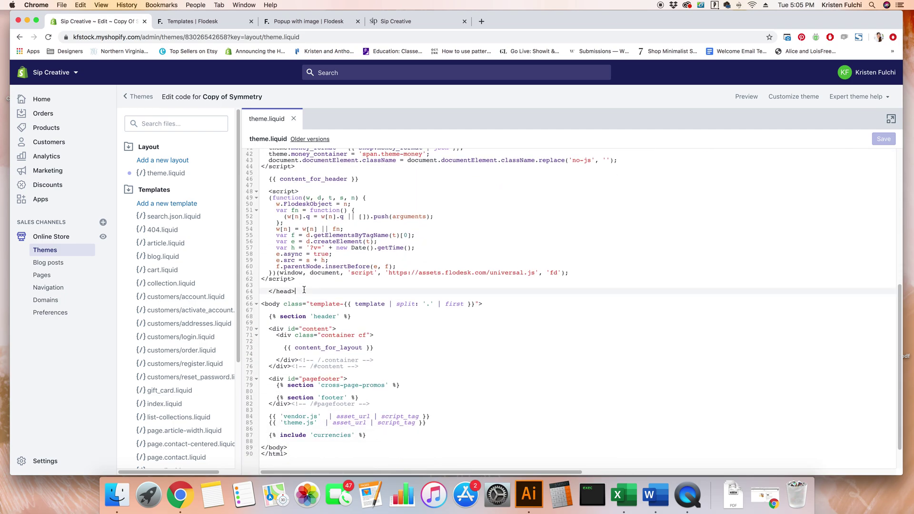
drag(303, 290, 256, 295)
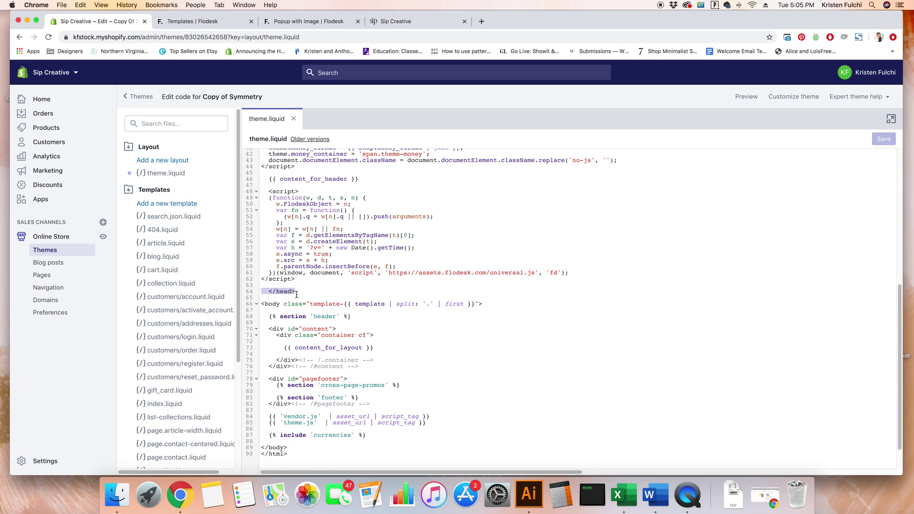
drag(265, 191, 298, 279)
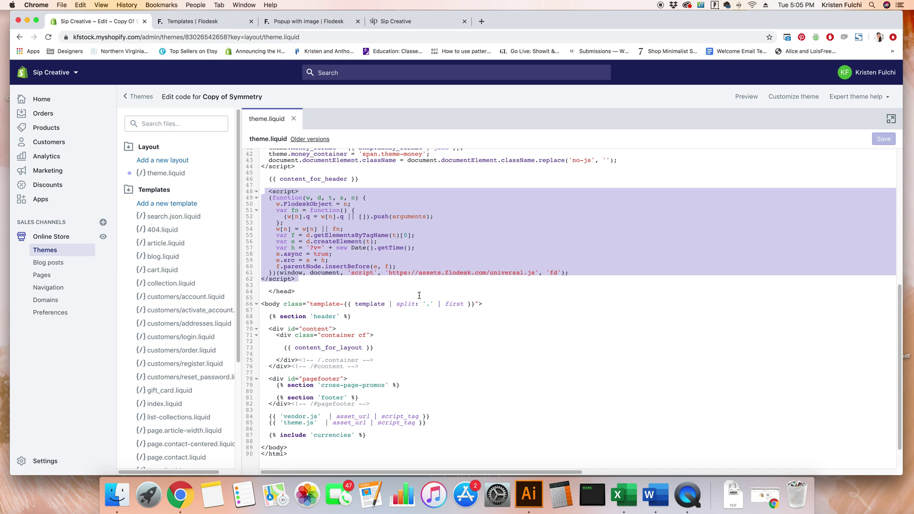
- Add blank lines below the existing Flodesk script, paste the copied popup form code there before </head>, and save theme.liquid
key(Right)
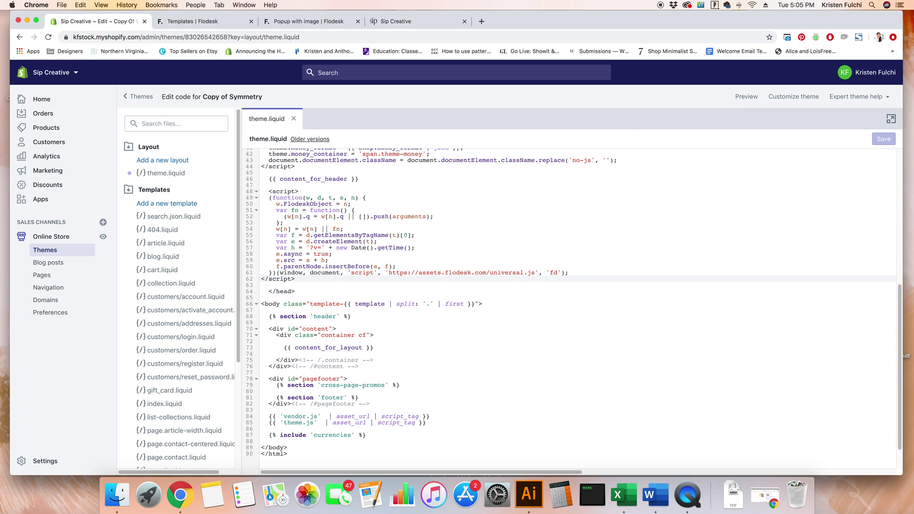
key(Return)
key(Return)
key(Return)
key(Return)
key(Return)
key(Return)
key(Return)
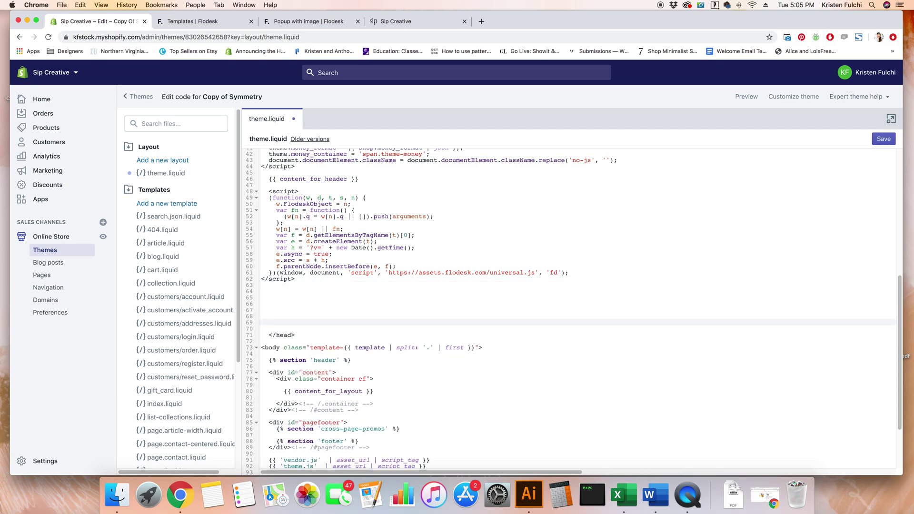
click(263, 303)
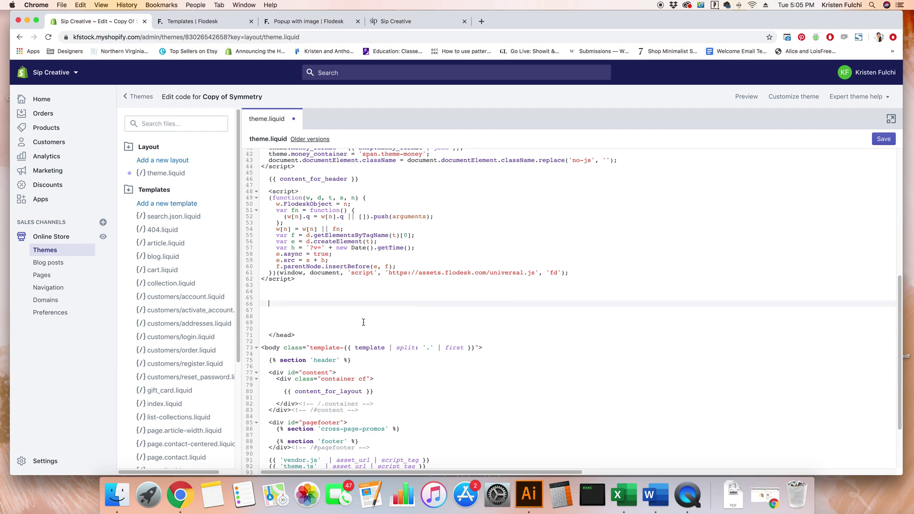
key(super+v)
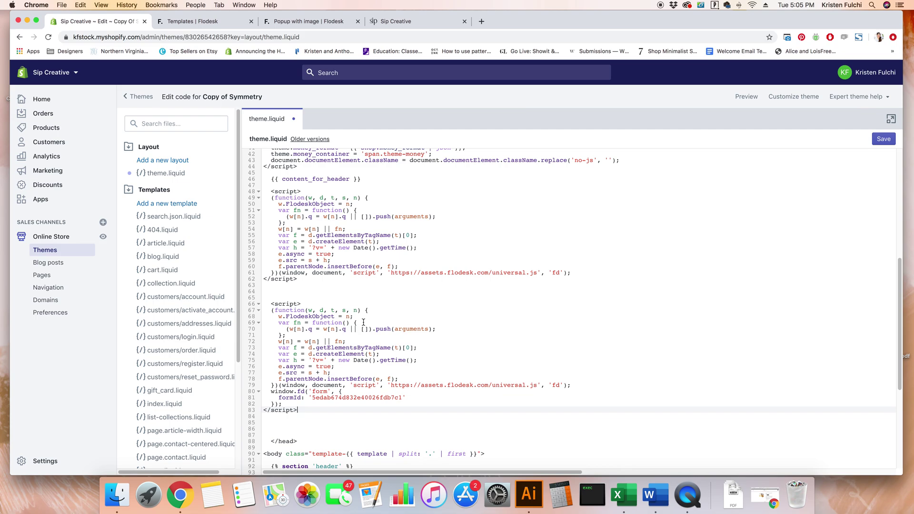
scroll(363, 323, down, 1)
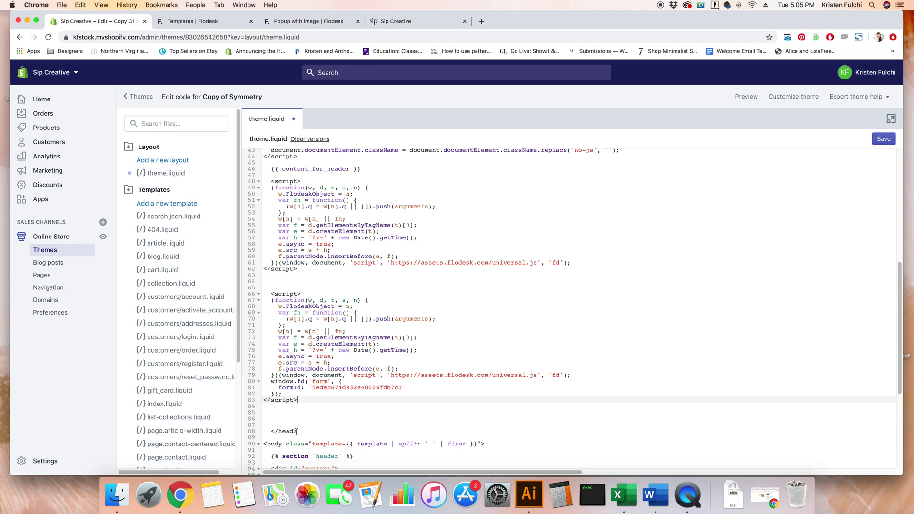
click(881, 139)
- Switch to the sipcreative.co storefront and reload the homepage to check for the popup form
click(392, 21)
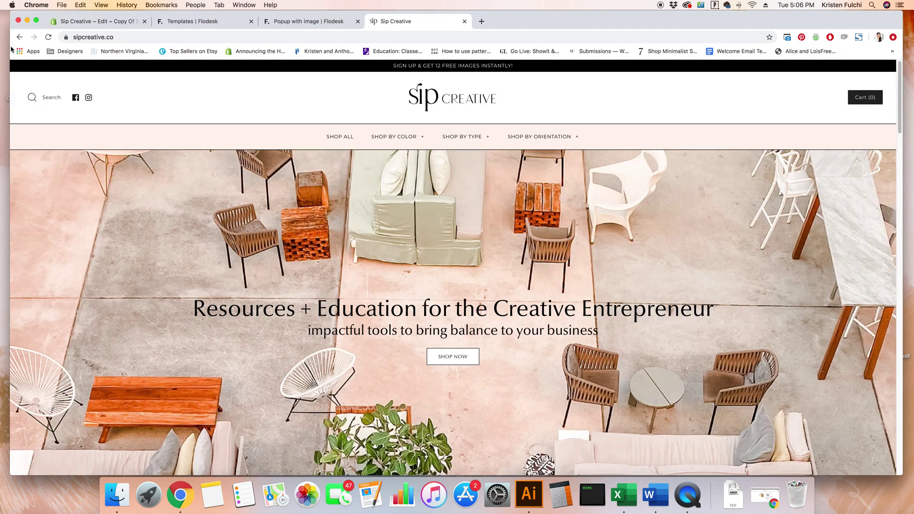
click(48, 37)
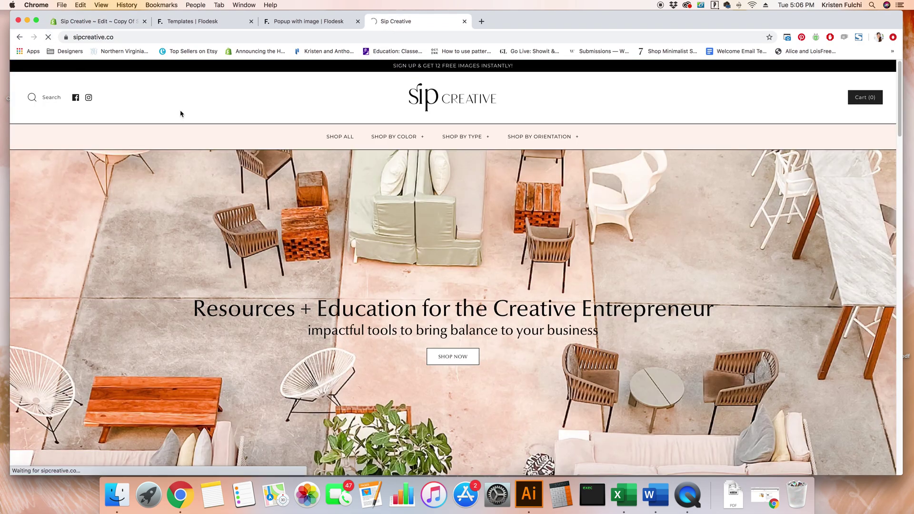